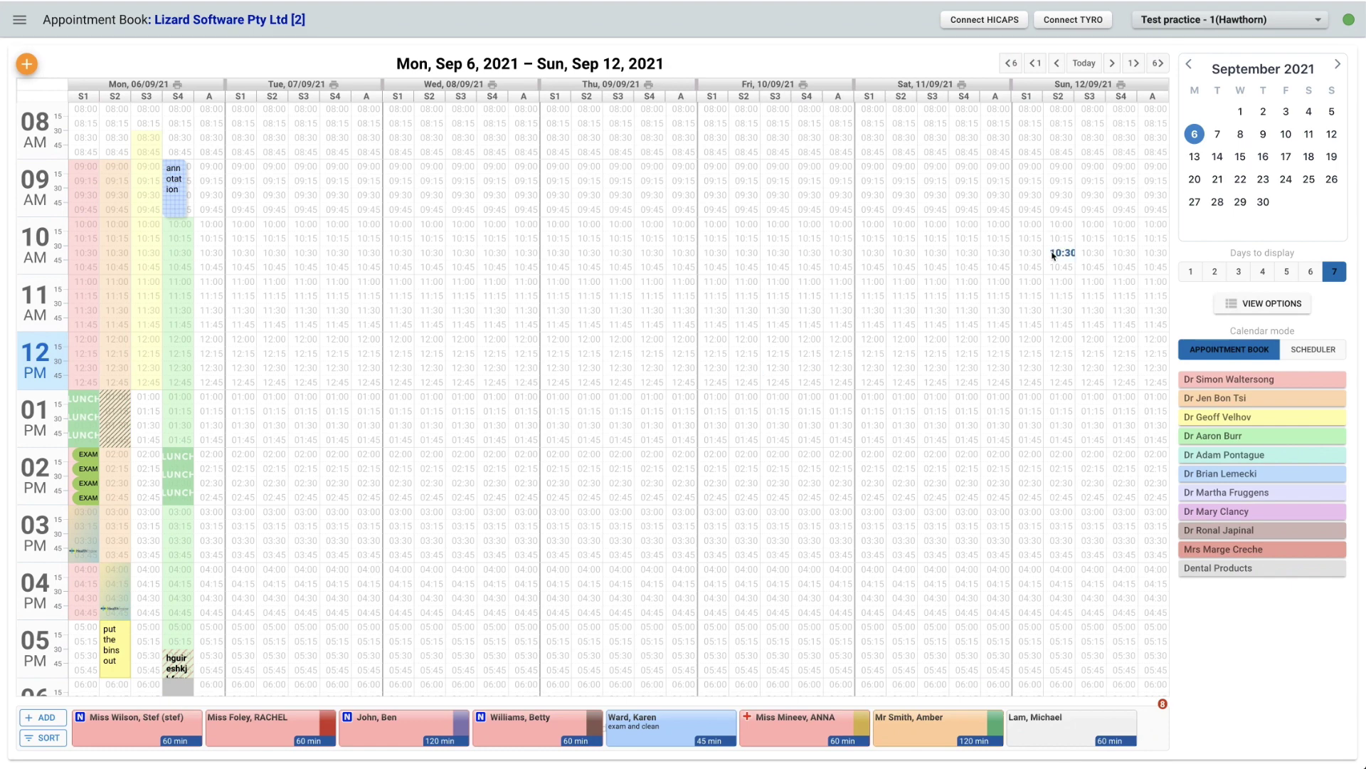
Look over the schedules for the weeks of September 6 and September 13, 2021, ending on the September 6 week.
scroll(982, 270, down, 3)
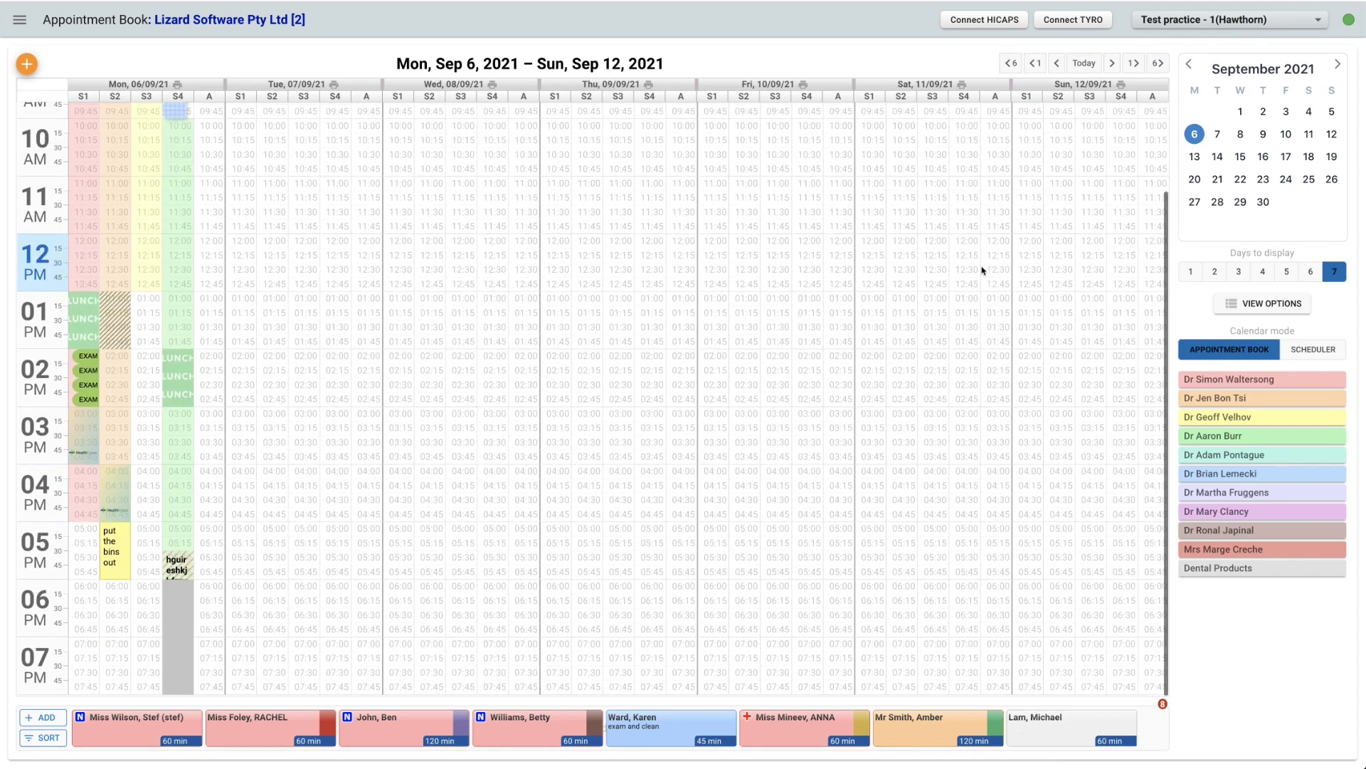
scroll(982, 269, up, 3)
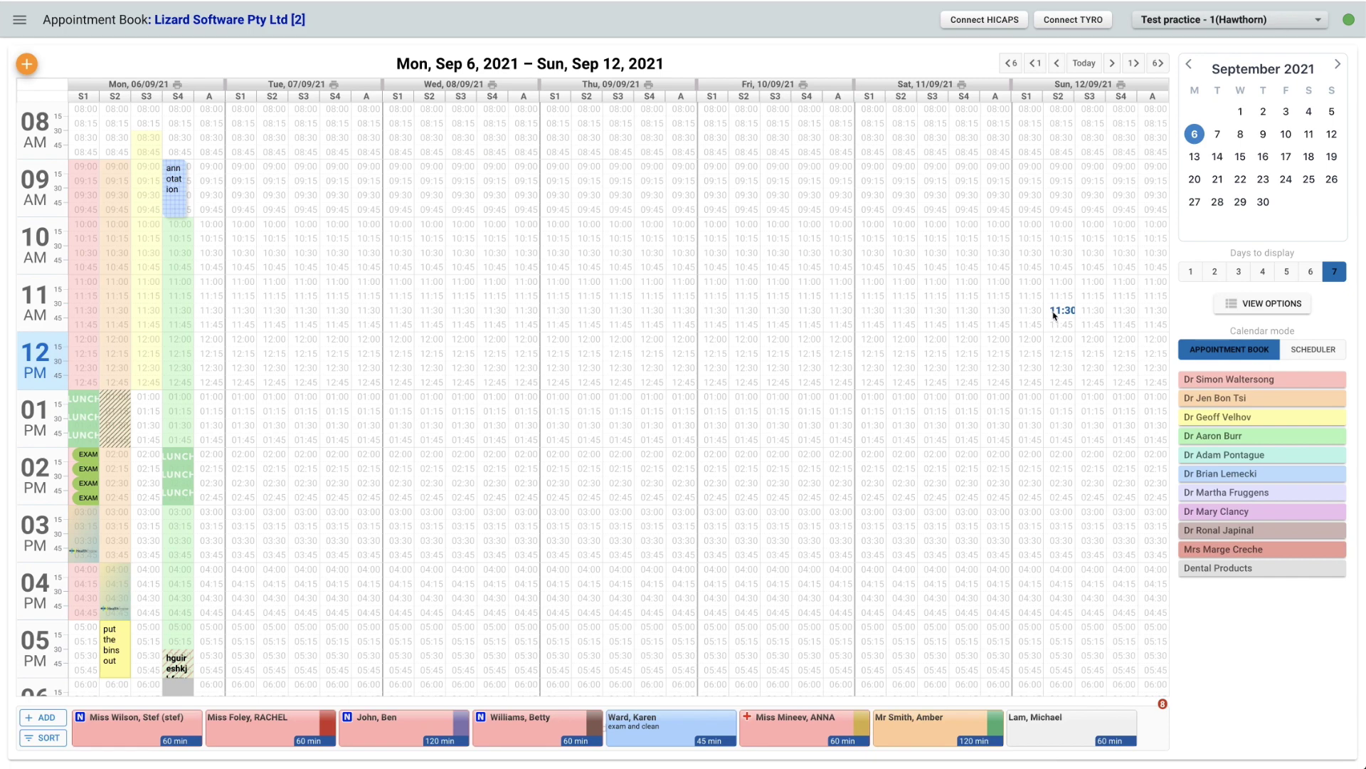
click(1195, 158)
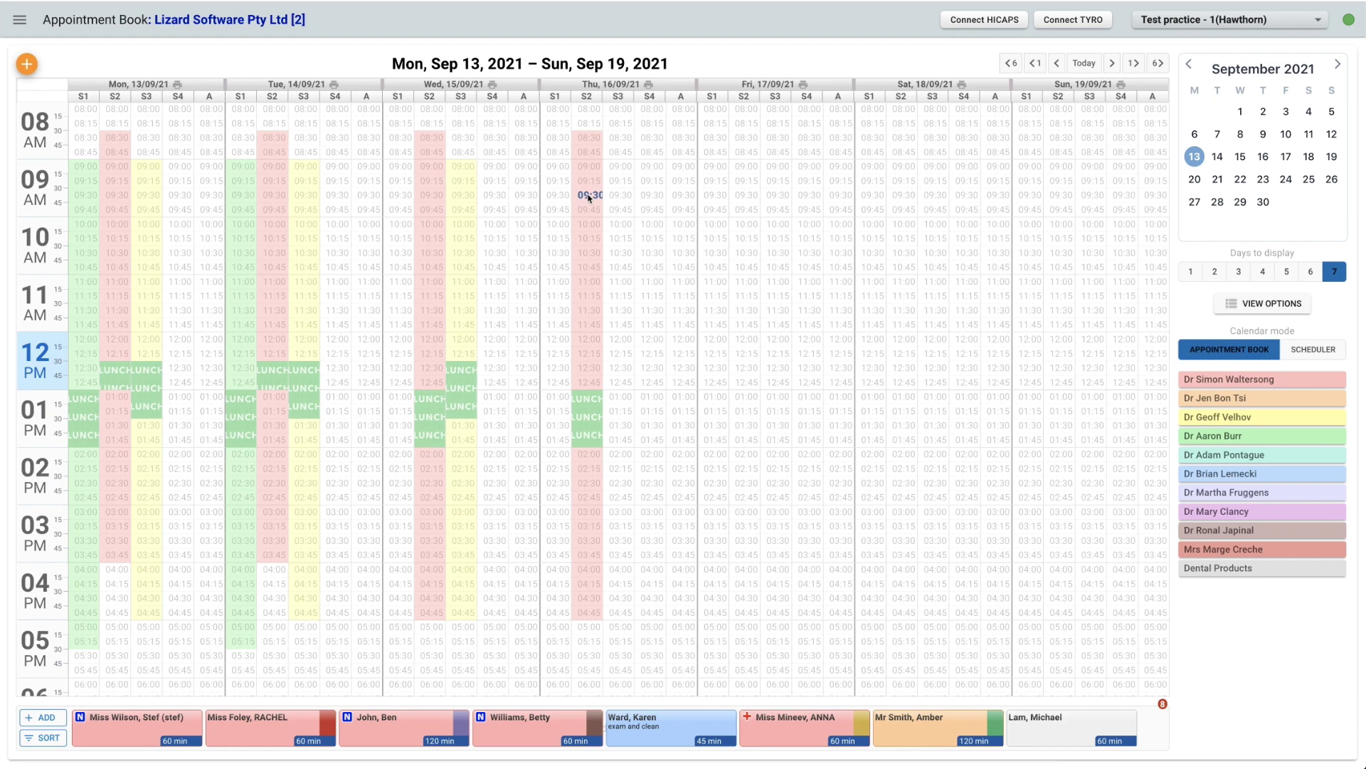
click(1196, 136)
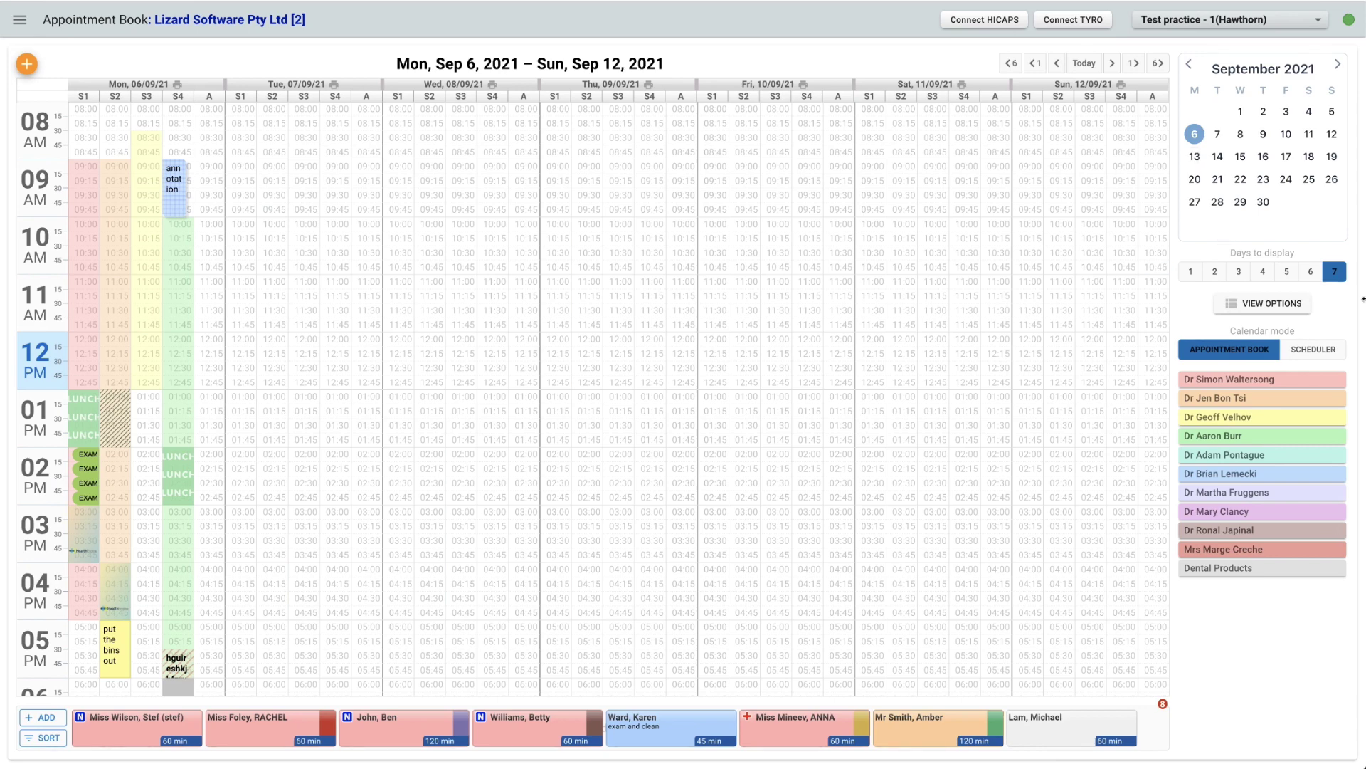
Display only Monday, September 6, 2021 and look through that day's surgery schedule.
click(1196, 271)
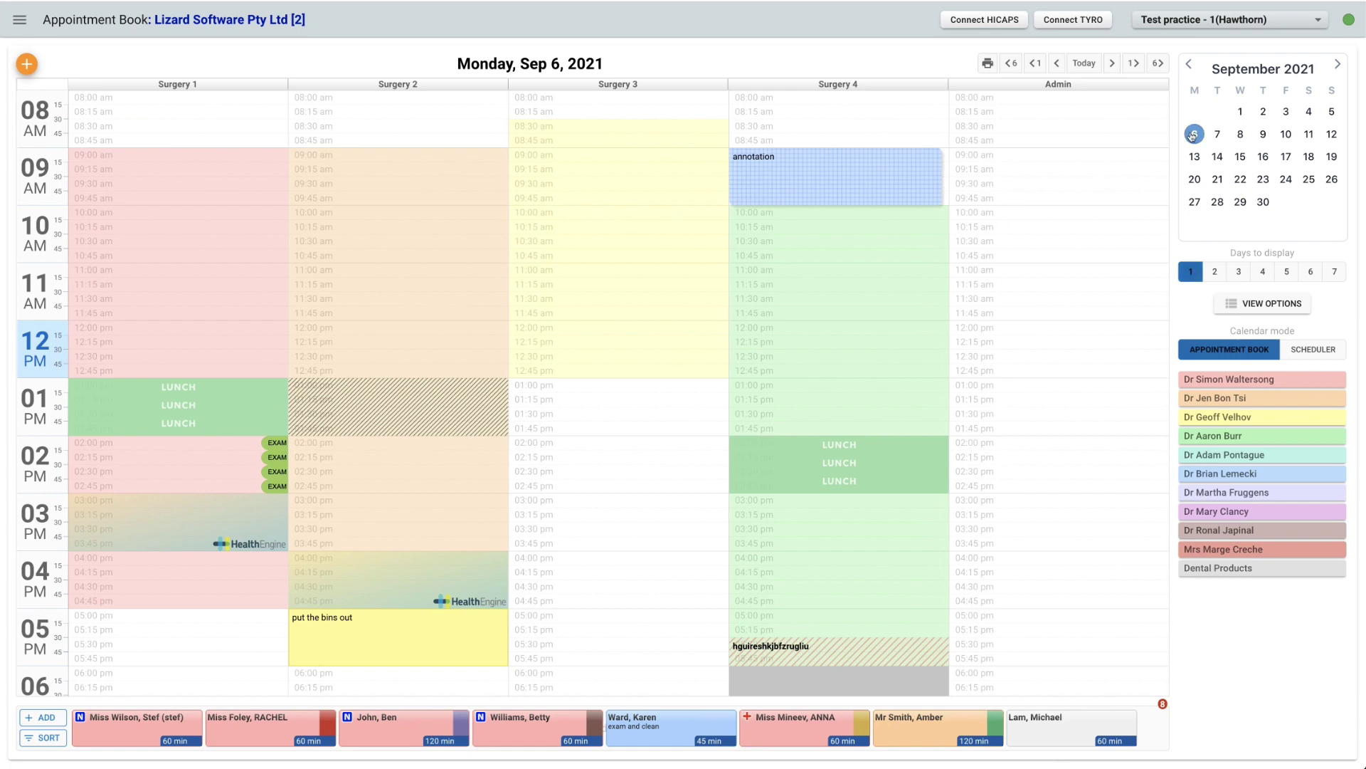
mouse_move(809, 155)
scroll(908, 150, down, 3)
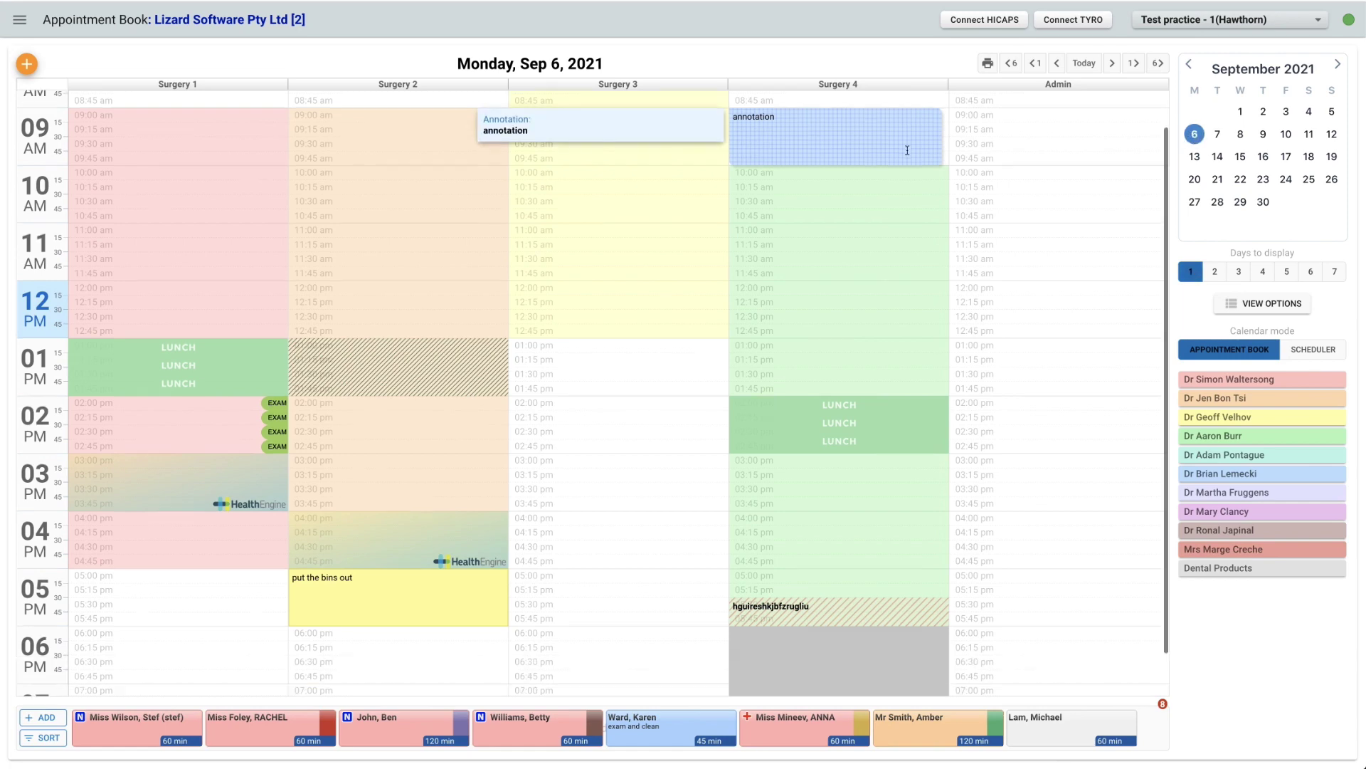
scroll(907, 151, up, 3)
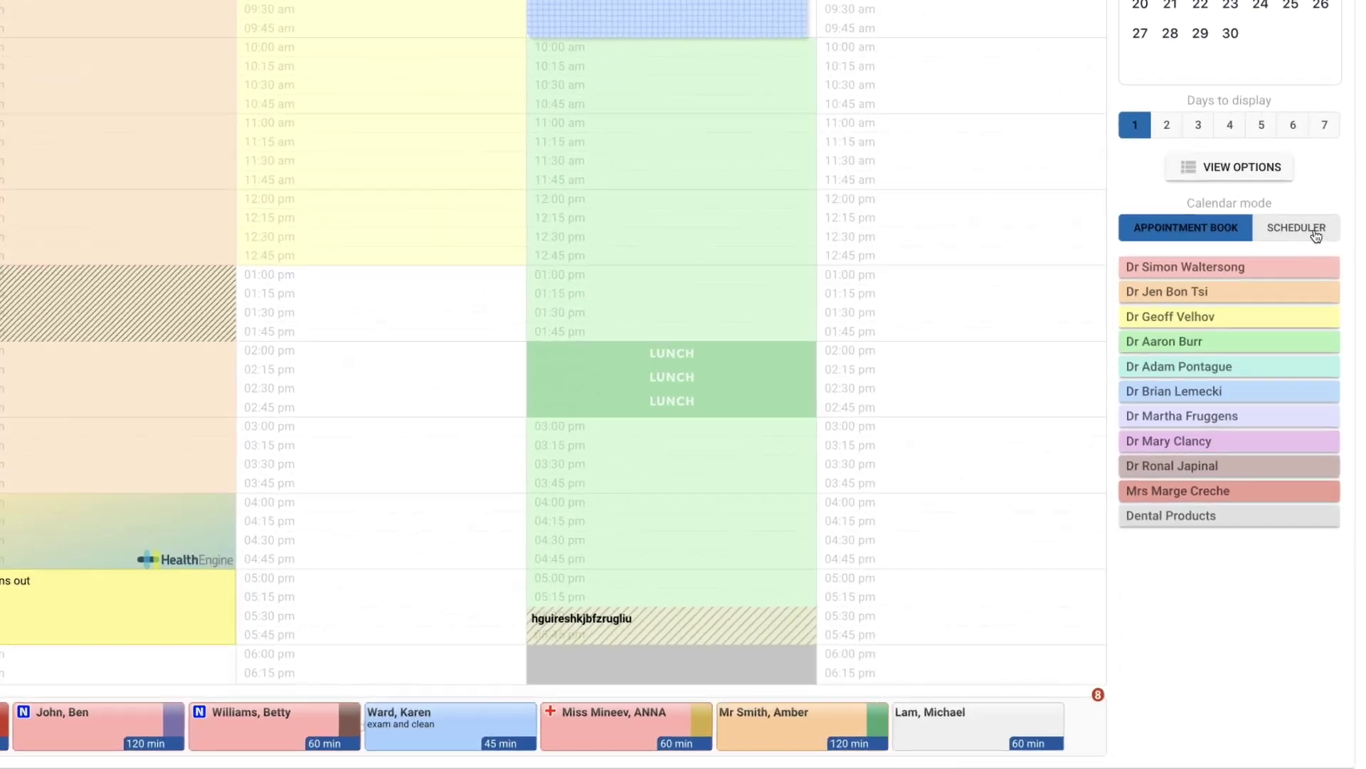
Switch to scheduler mode, open the schedule propagation settings for September 6, and set the increment to 1 week.
click(1312, 230)
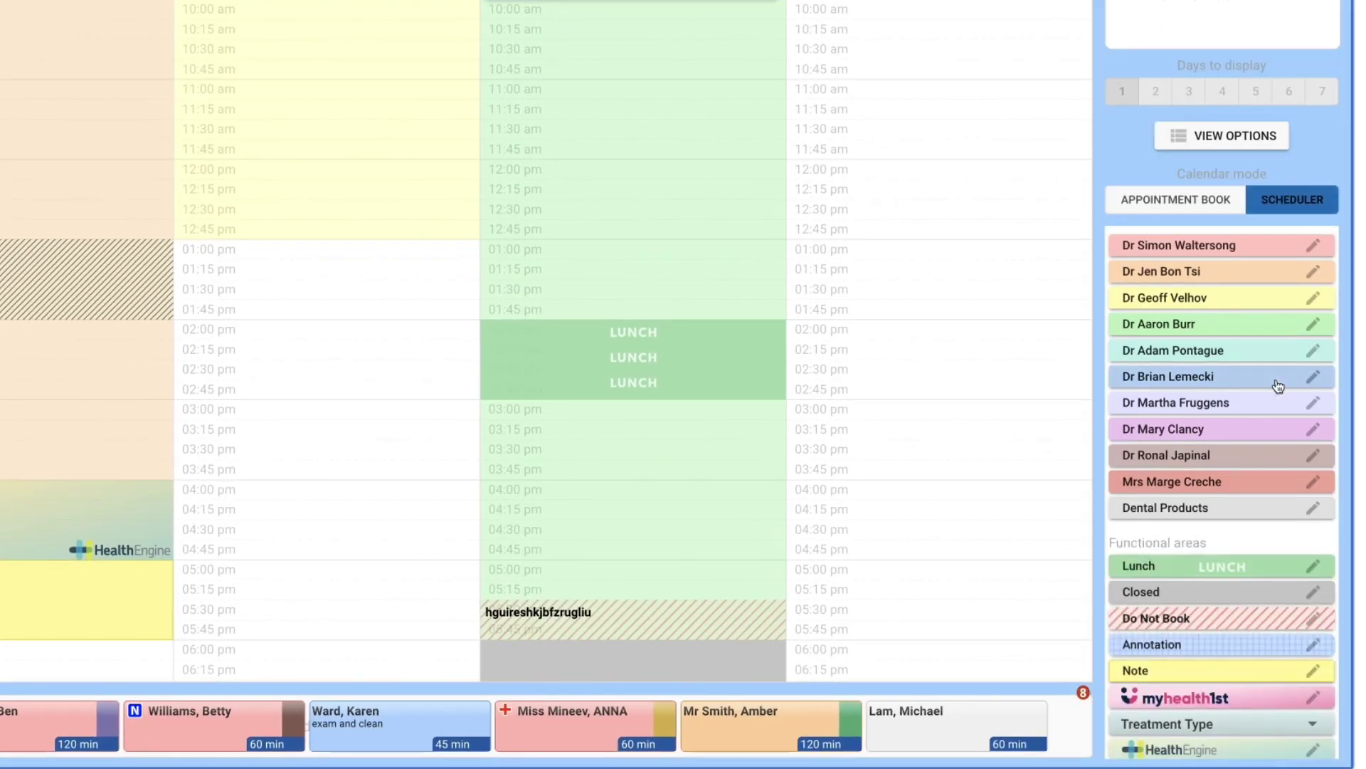
scroll(1279, 385, down, 3)
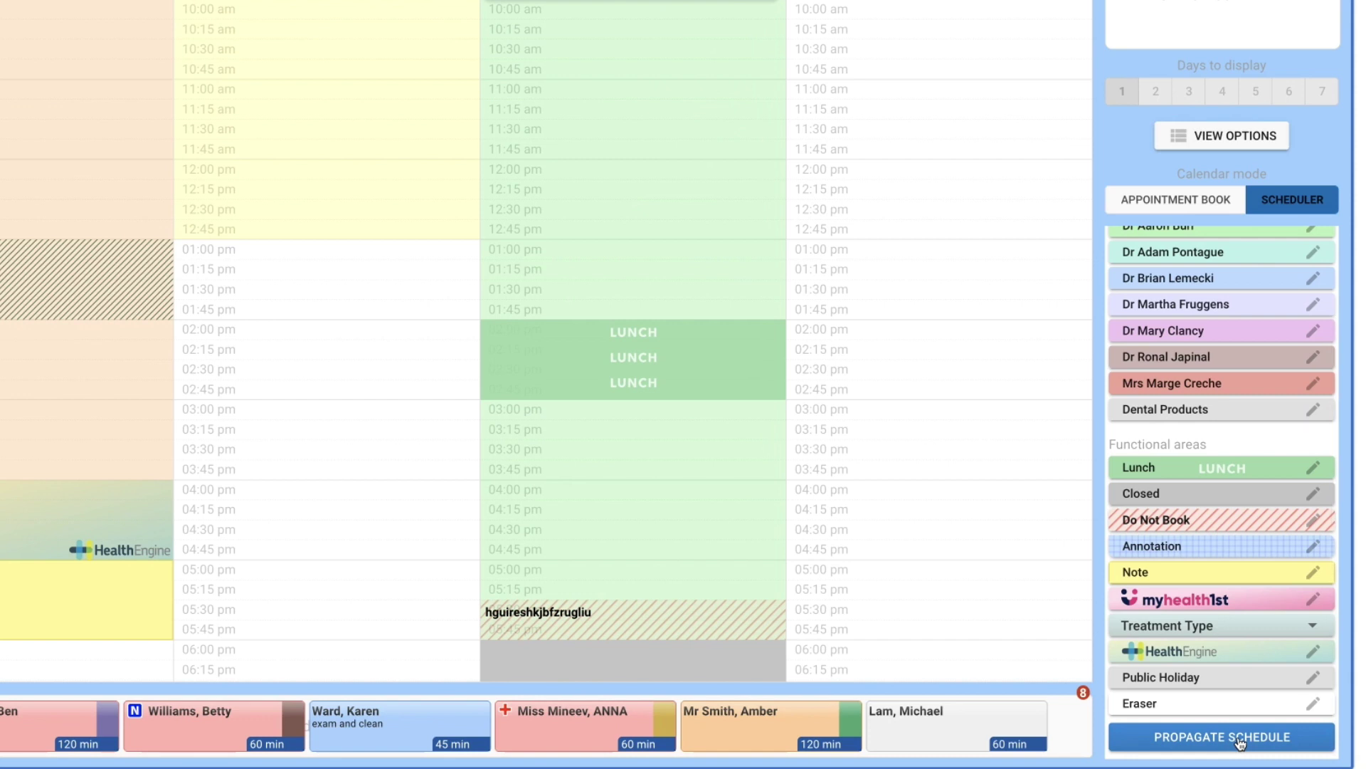
click(1240, 743)
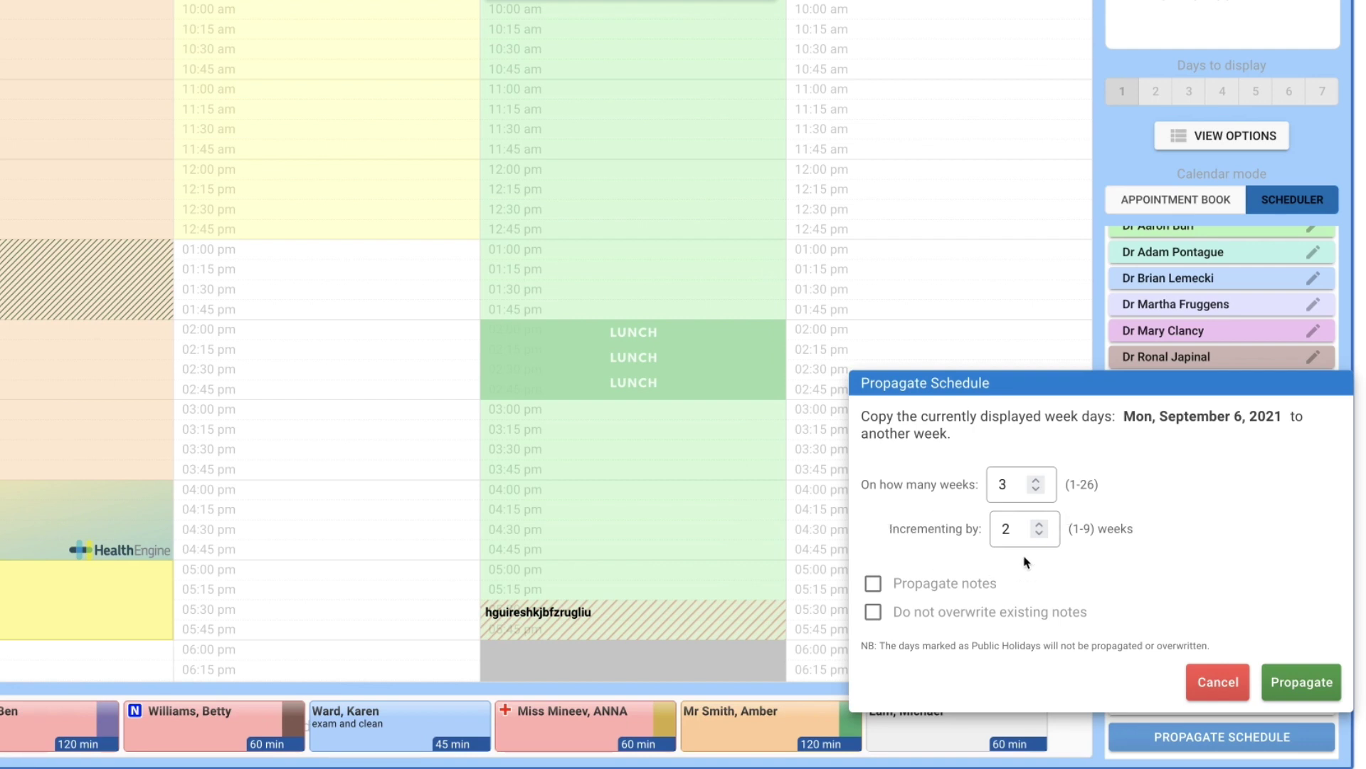
click(1039, 533)
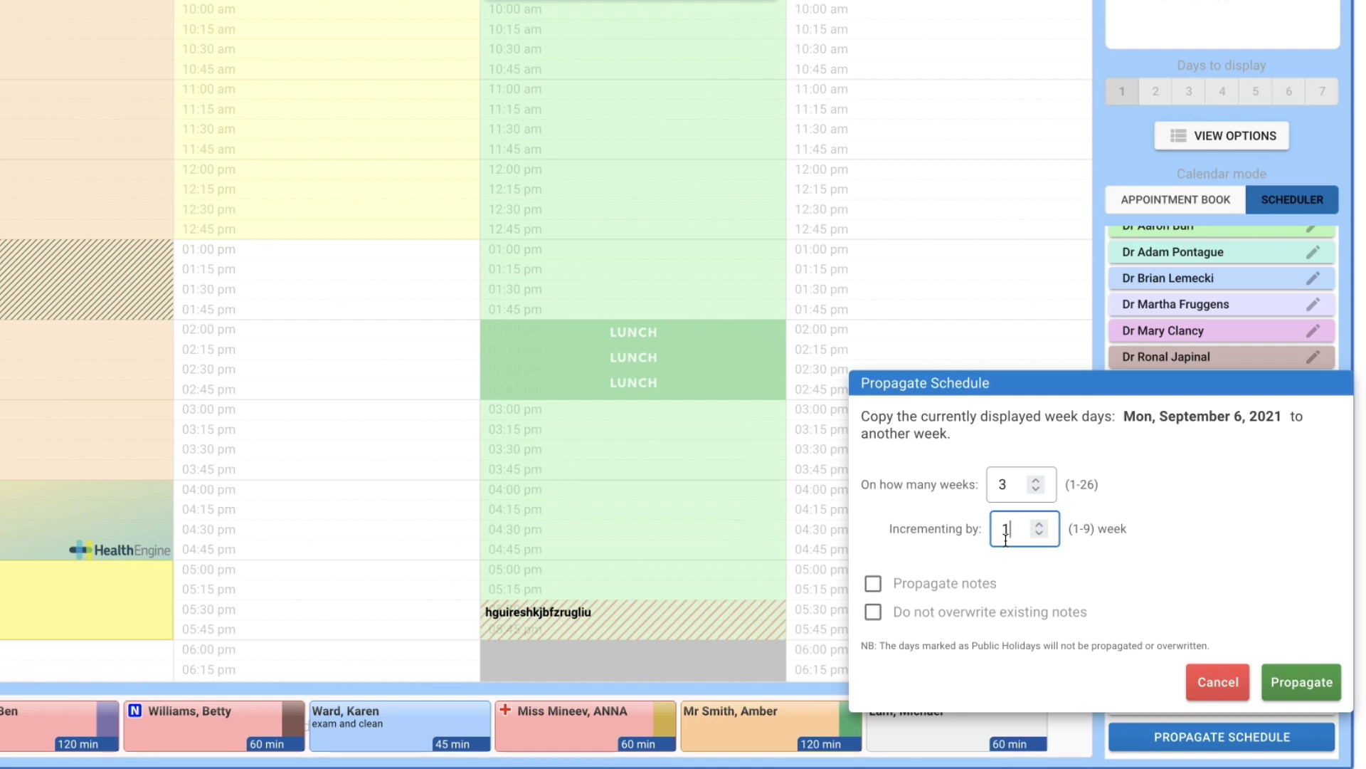
click(1041, 525)
click(1043, 535)
Propagate the Monday schedule on 3 weeks with Propagate notes enabled and Do not overwrite existing notes disabled.
click(875, 585)
click(875, 614)
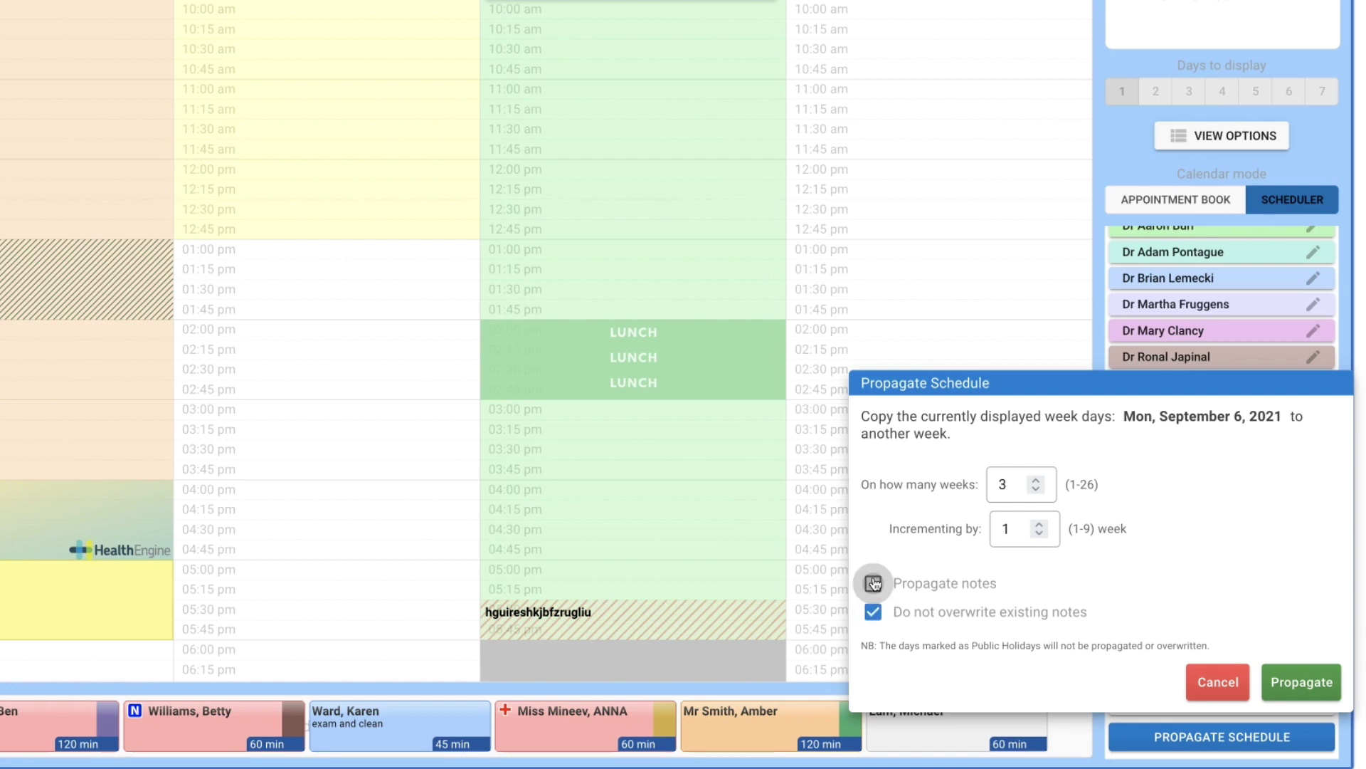
click(875, 583)
click(875, 612)
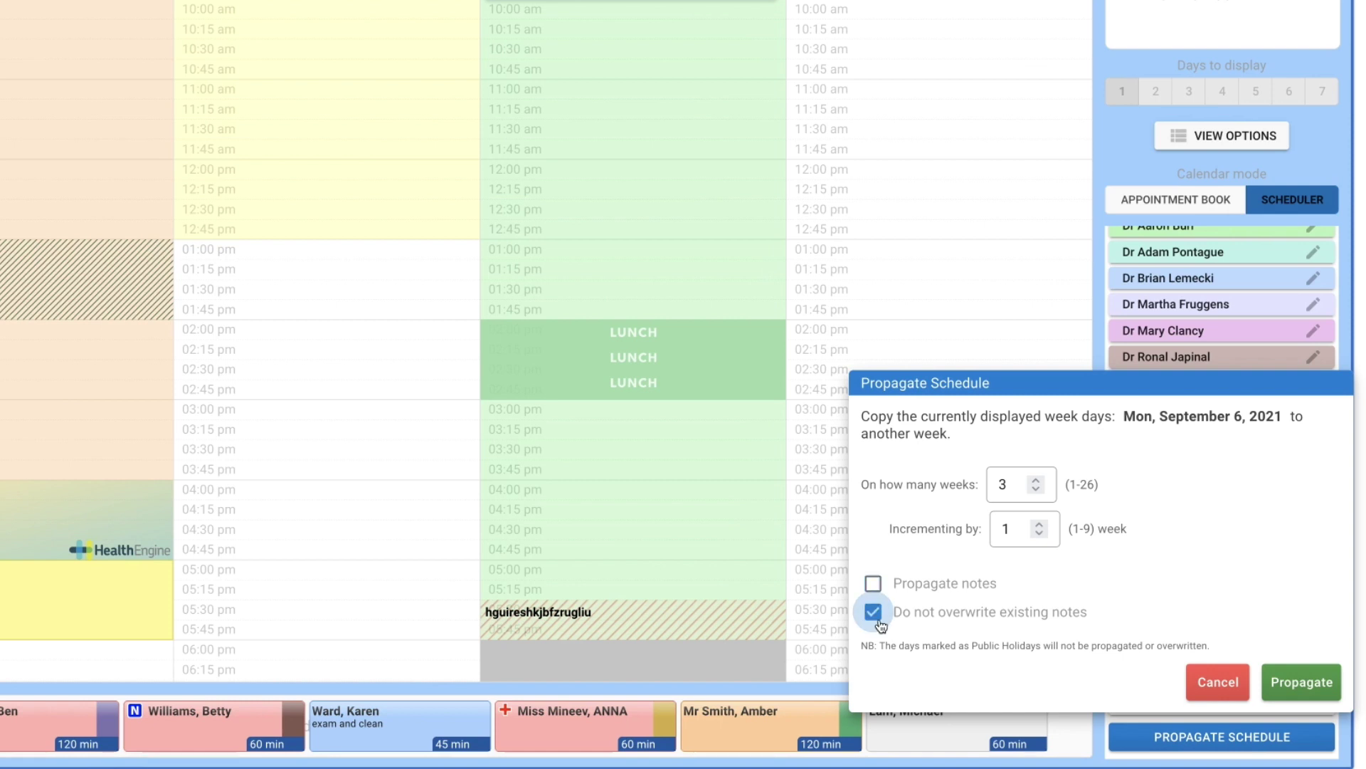
click(874, 584)
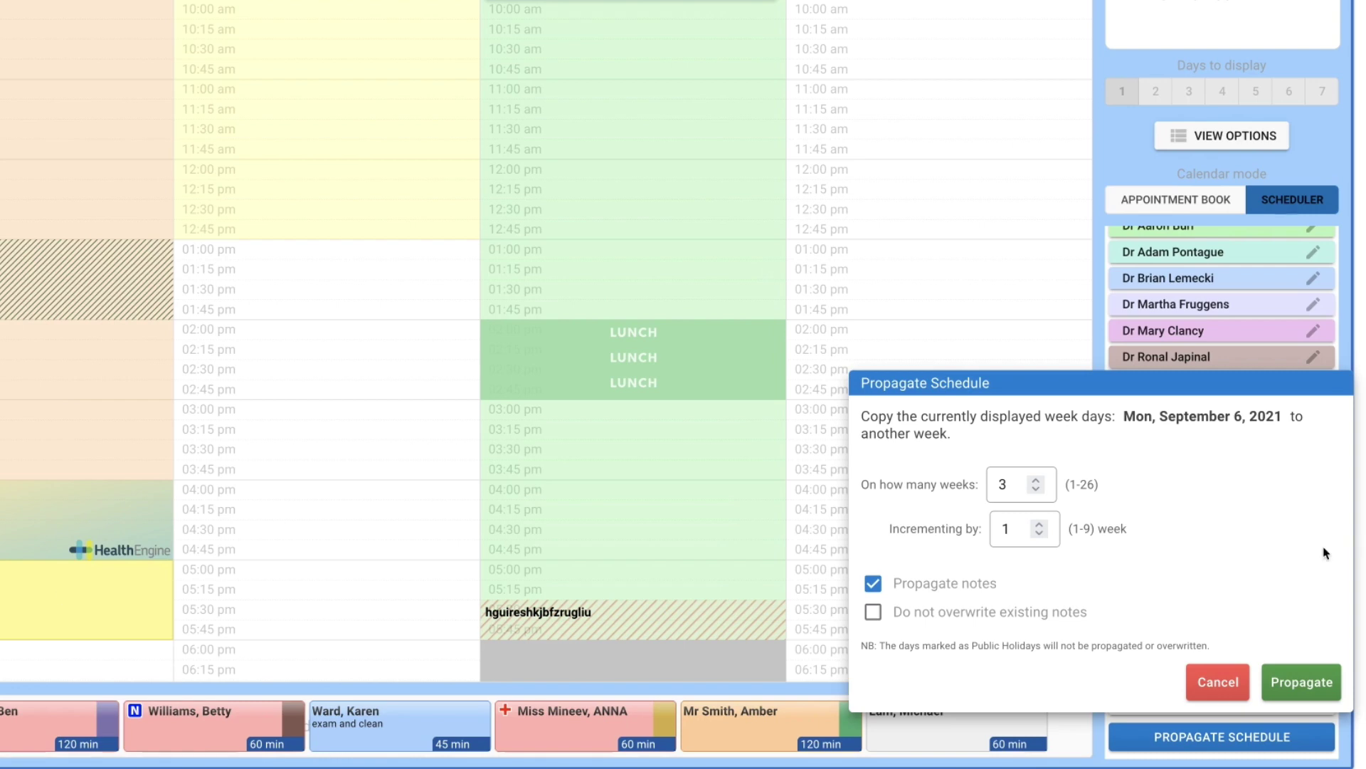
click(1282, 682)
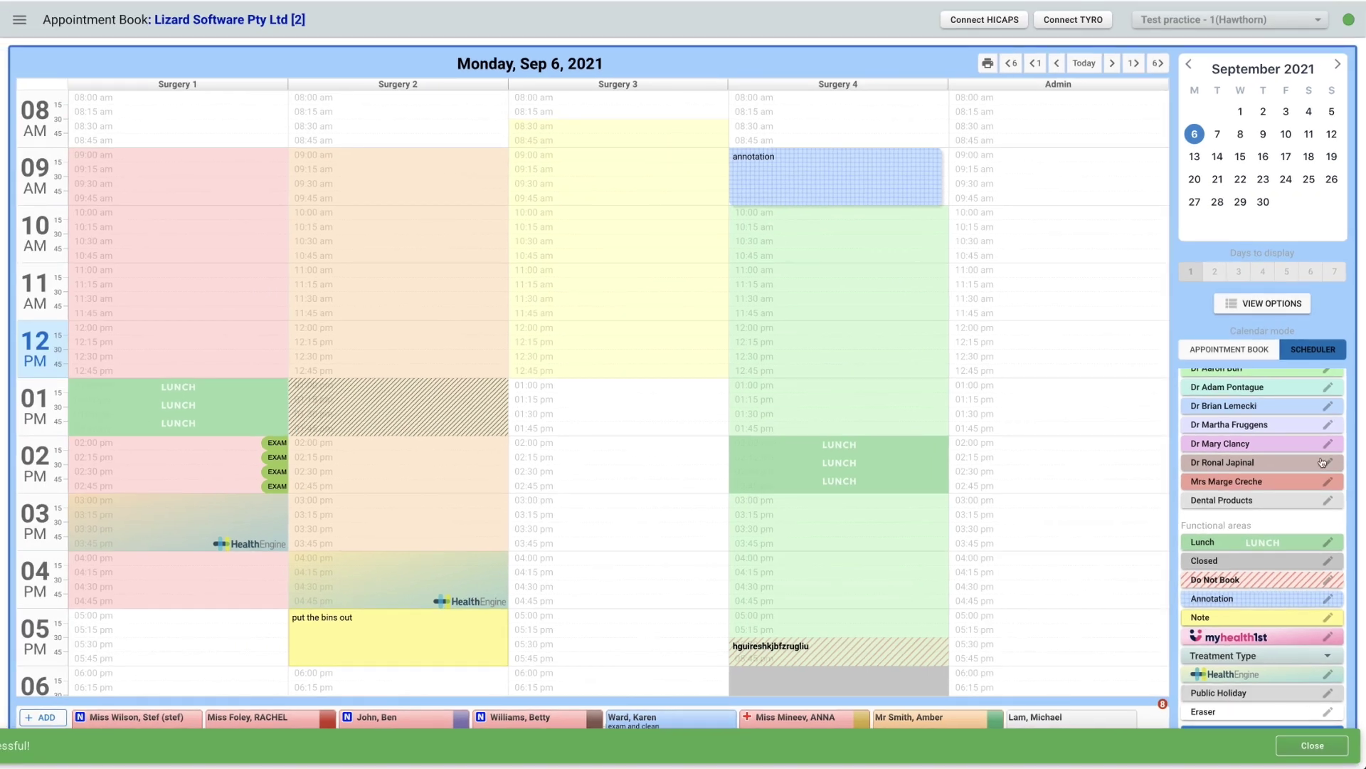
Return to appointment book mode and check the Monday schedules for September 13, 20 and 27 and October 4, 2021.
click(1256, 359)
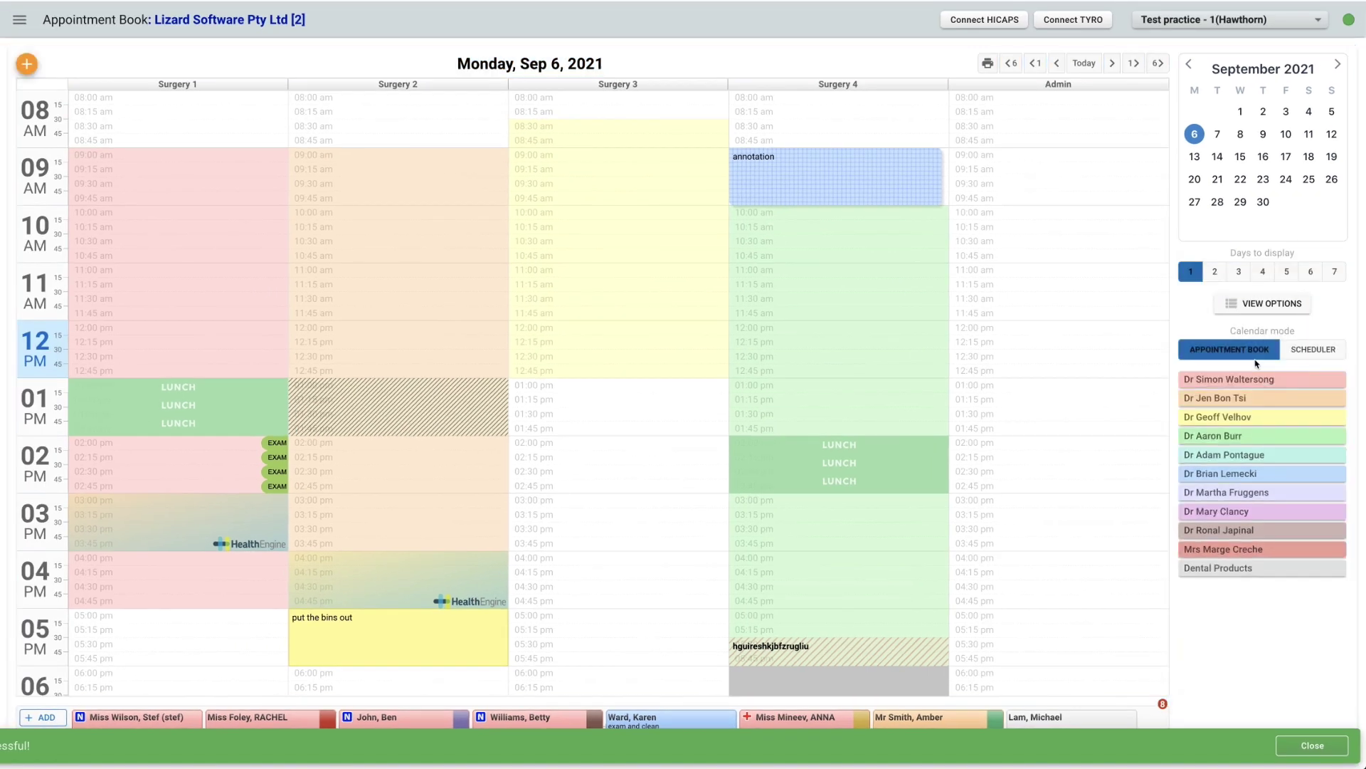
click(1196, 158)
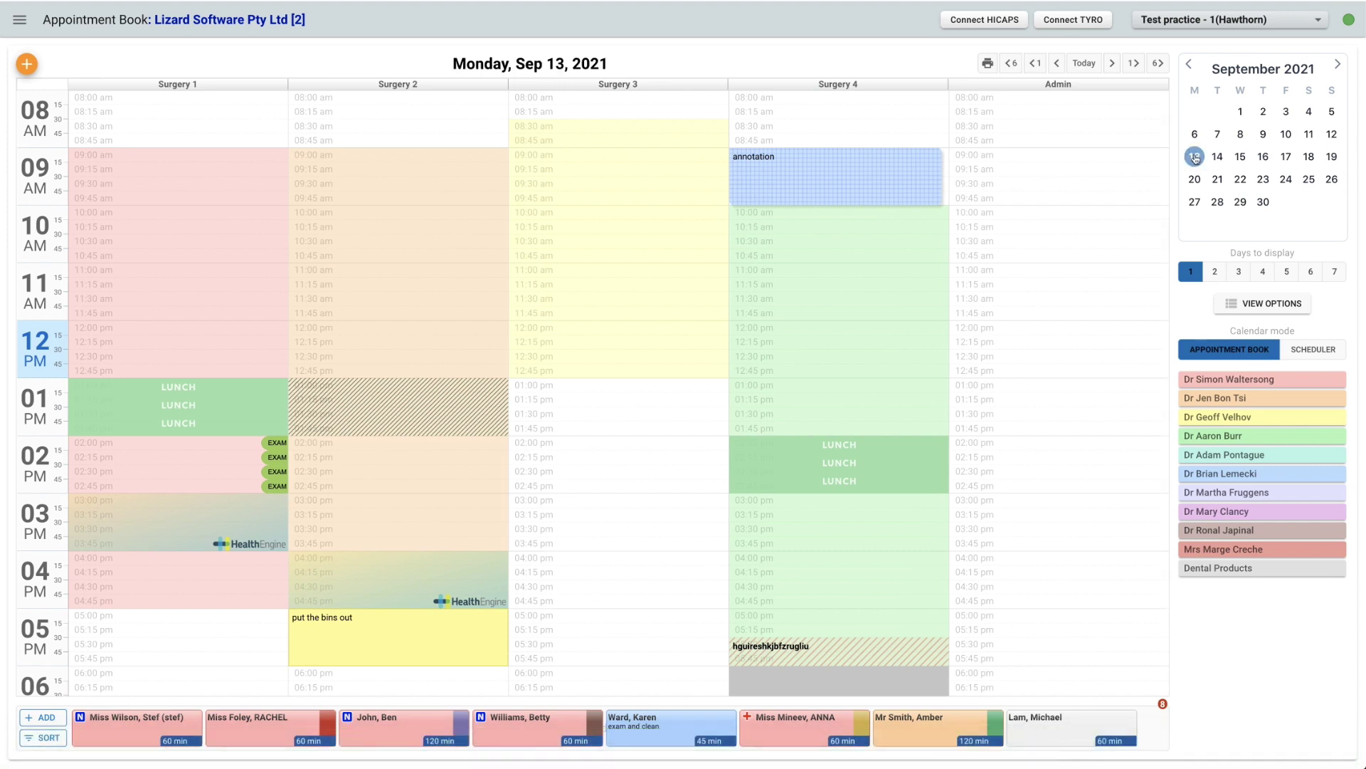
click(1197, 180)
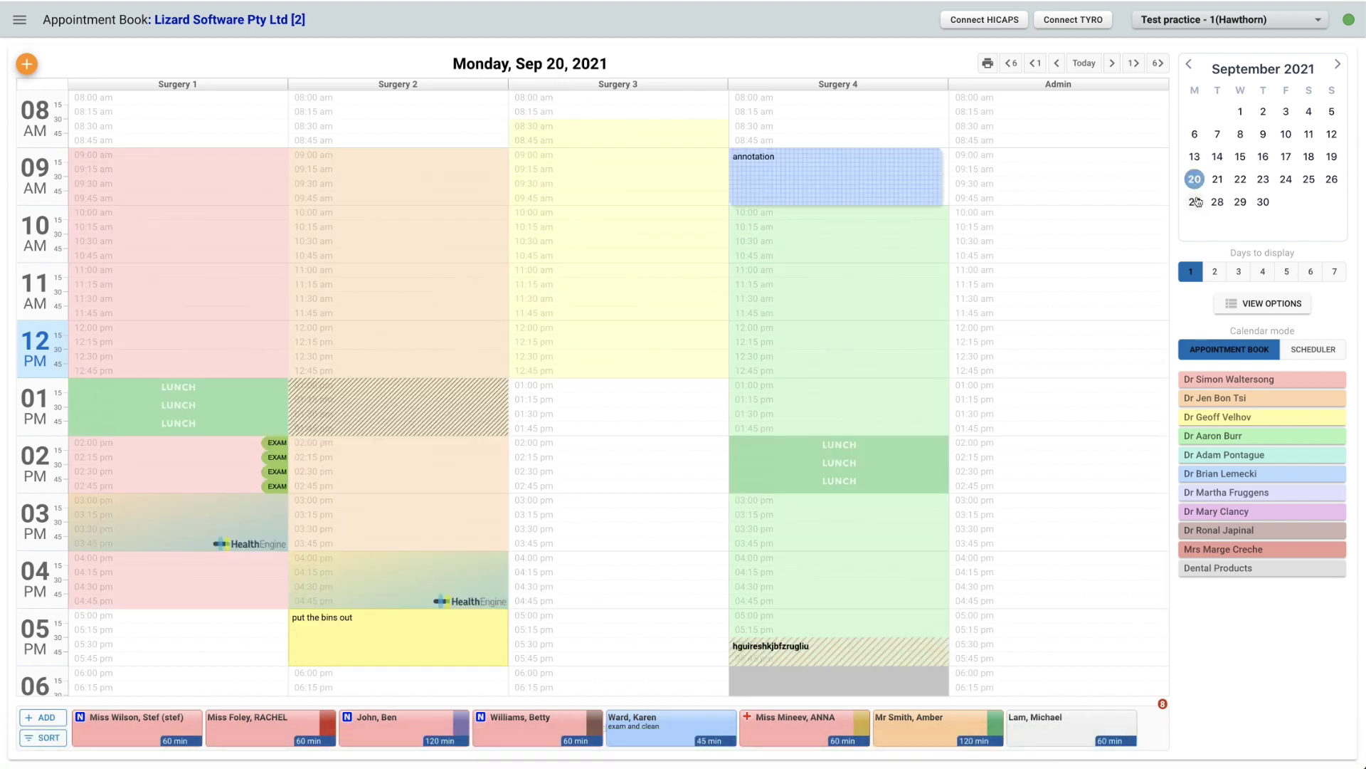
click(1198, 203)
click(1338, 65)
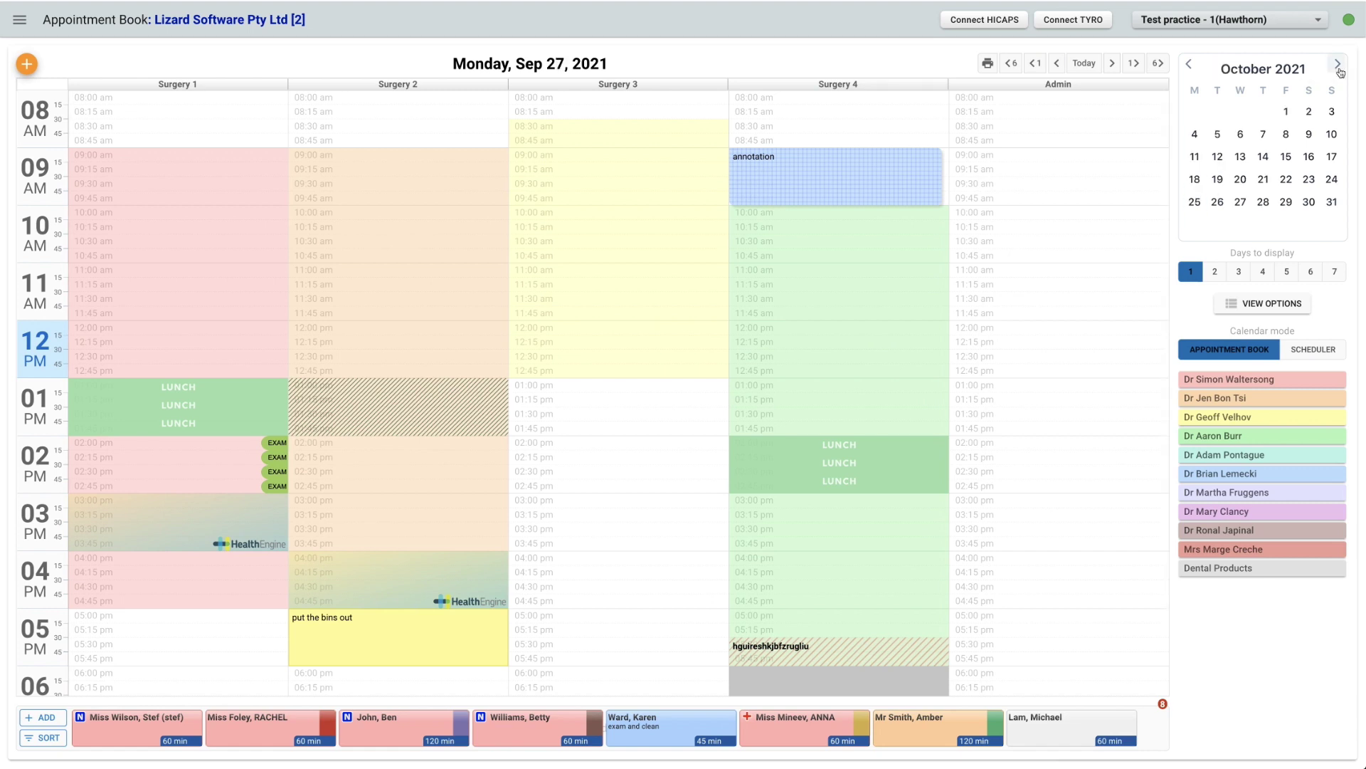
click(1195, 136)
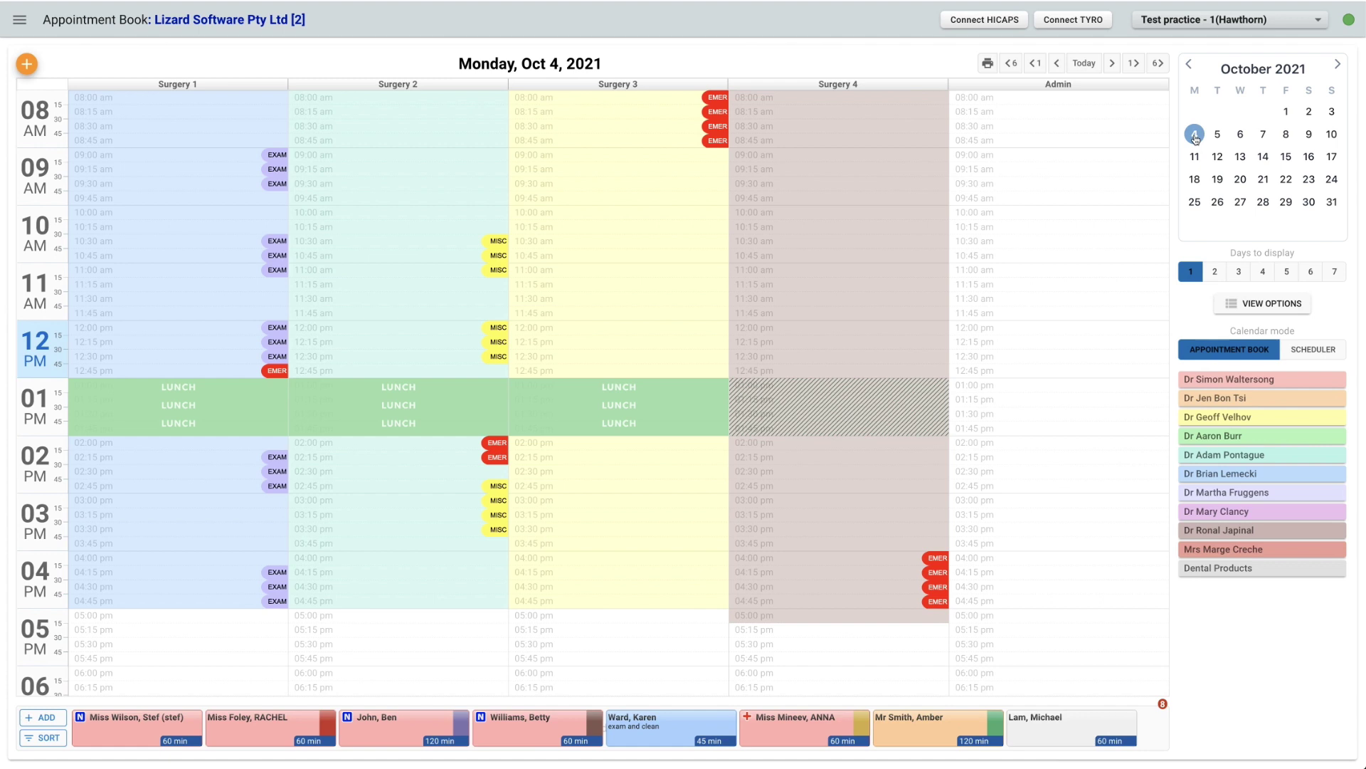
Go back to September 6, 2021 in a seven-day display and compare it with the week of September 13.
click(1188, 65)
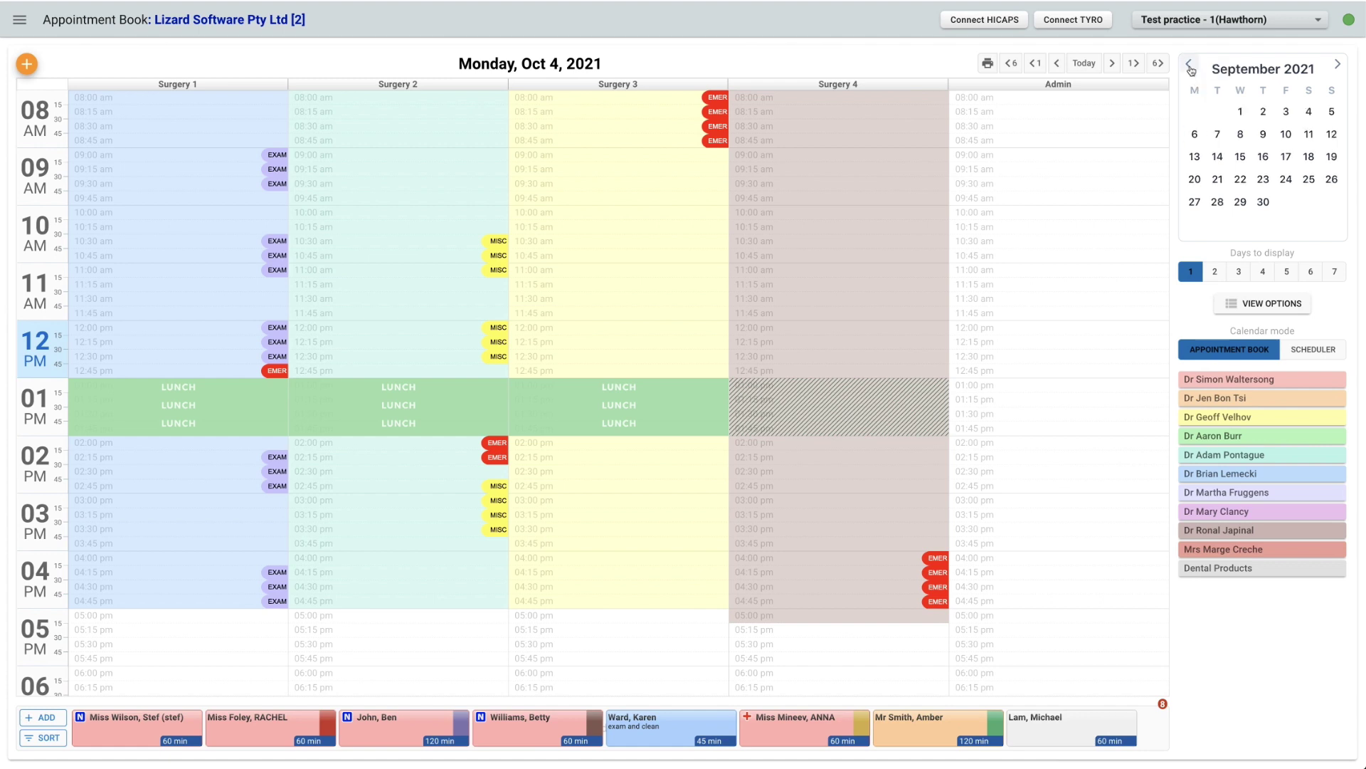
click(1197, 135)
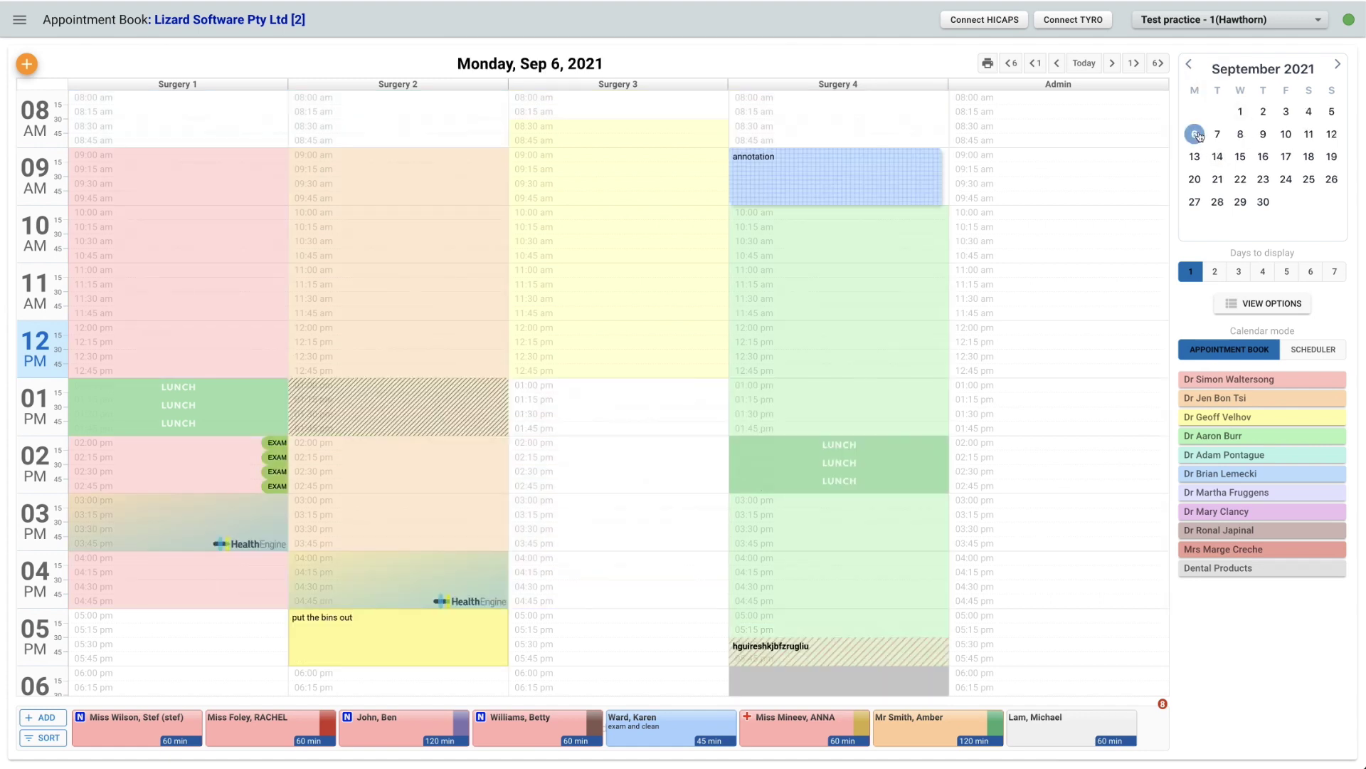
click(1337, 273)
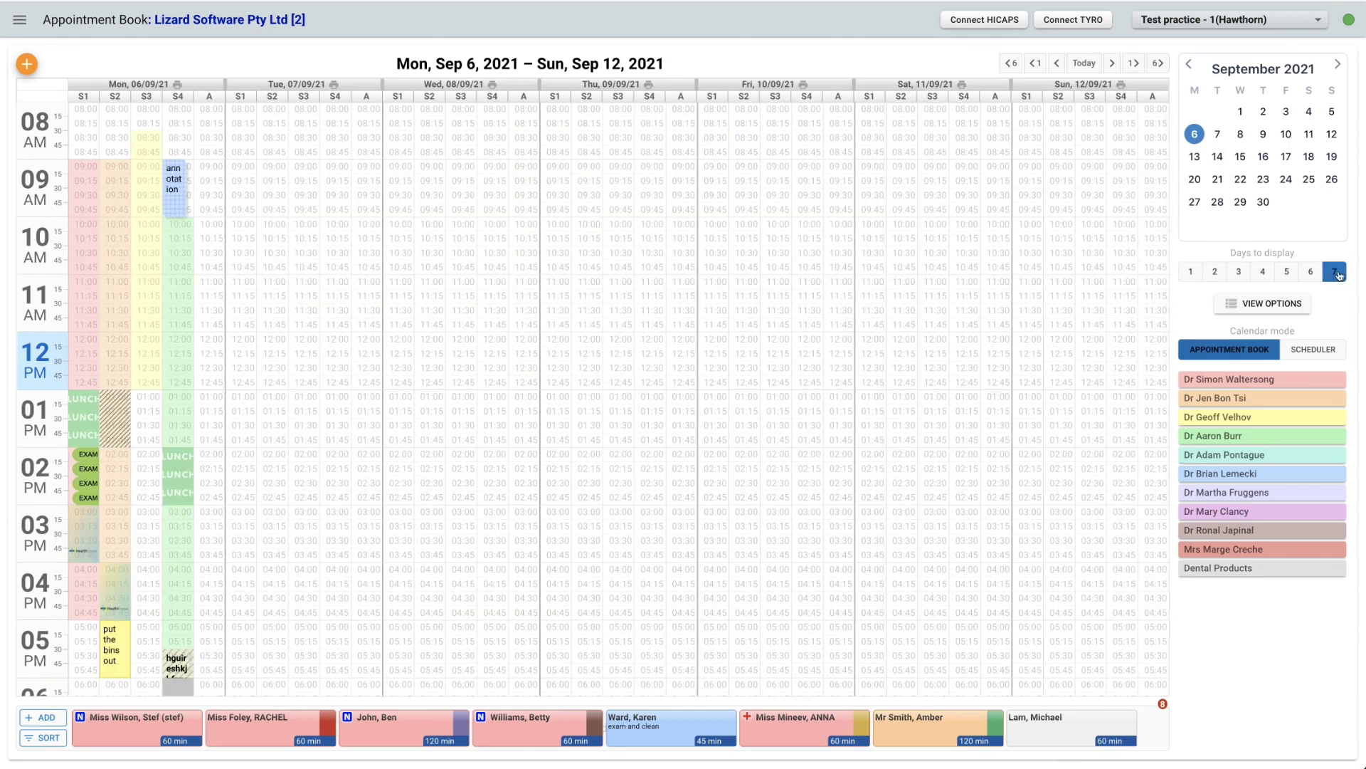
click(1195, 157)
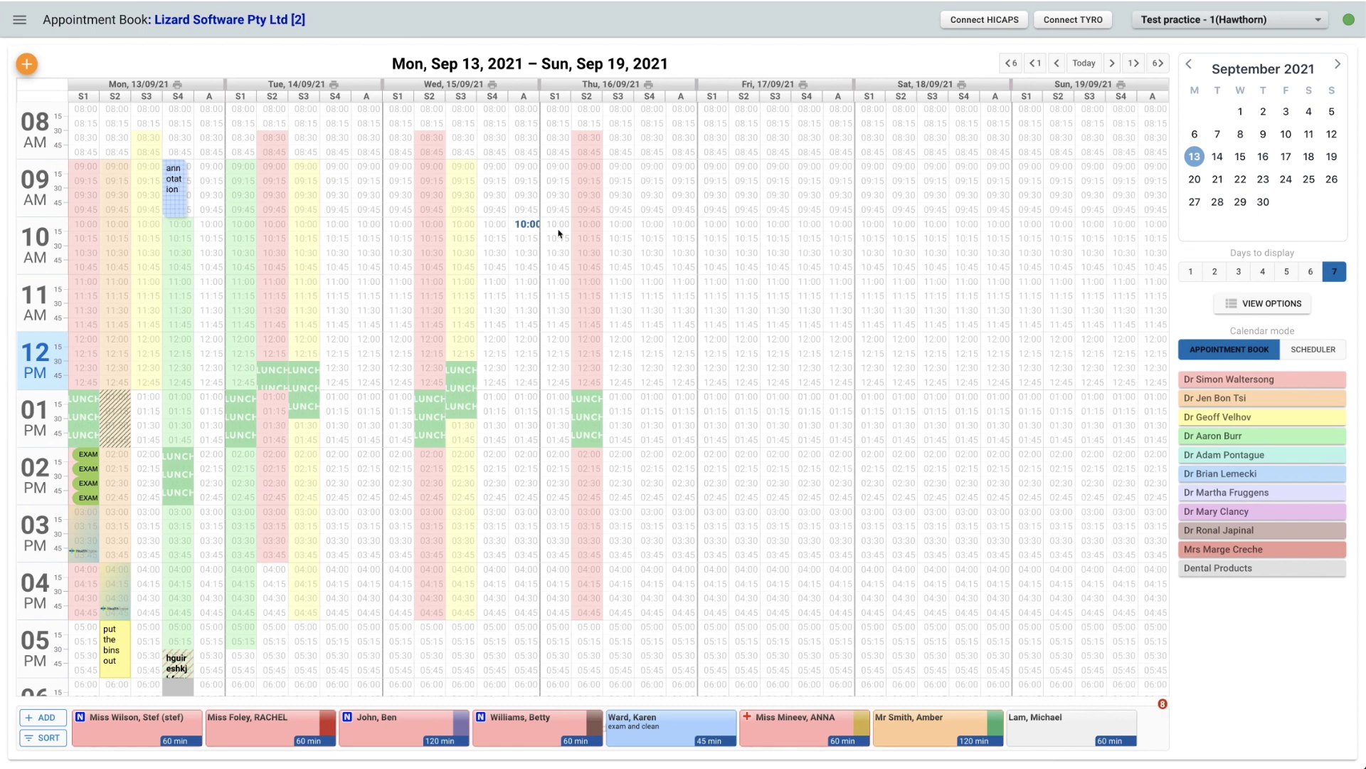
click(1196, 133)
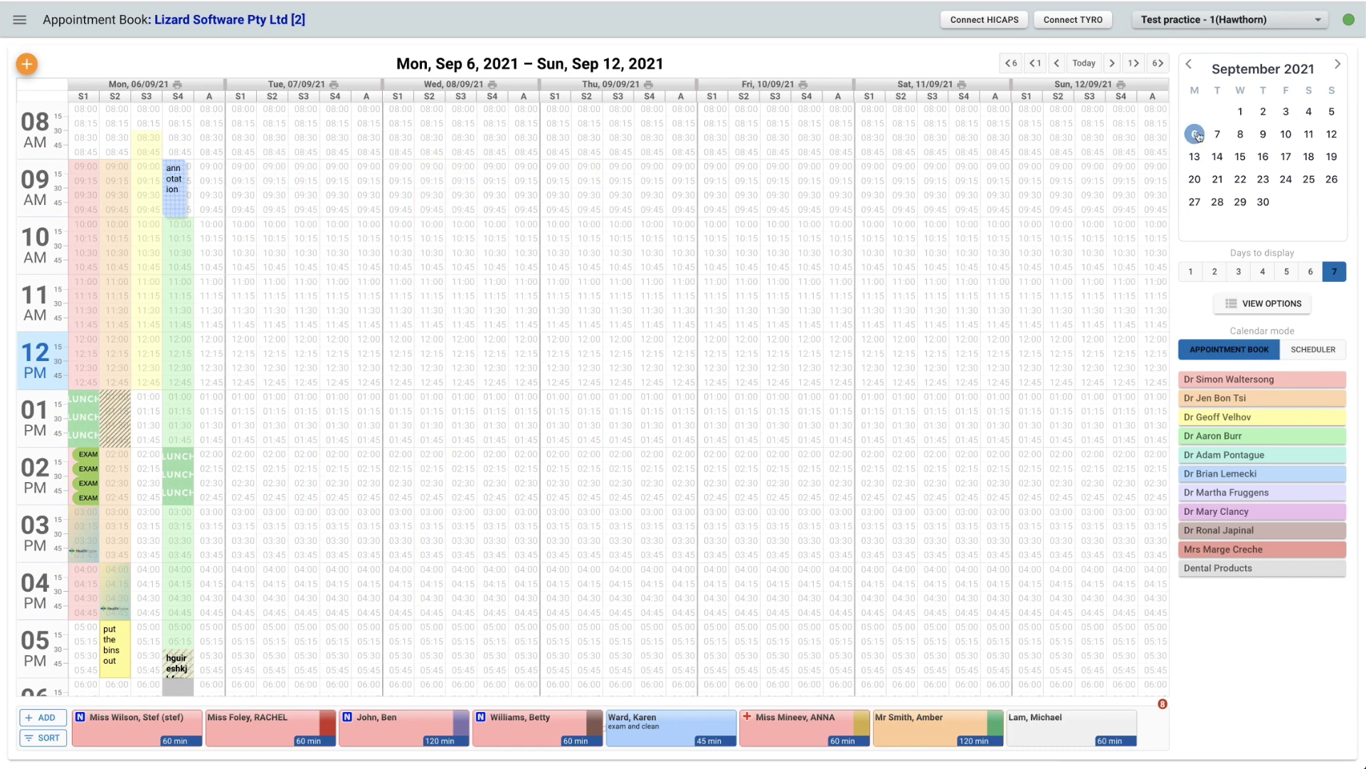
Propagate the full September 6–12 week on 3 weeks in 1-week increments with notes, and check the September 13 week in appointment book mode.
click(1320, 349)
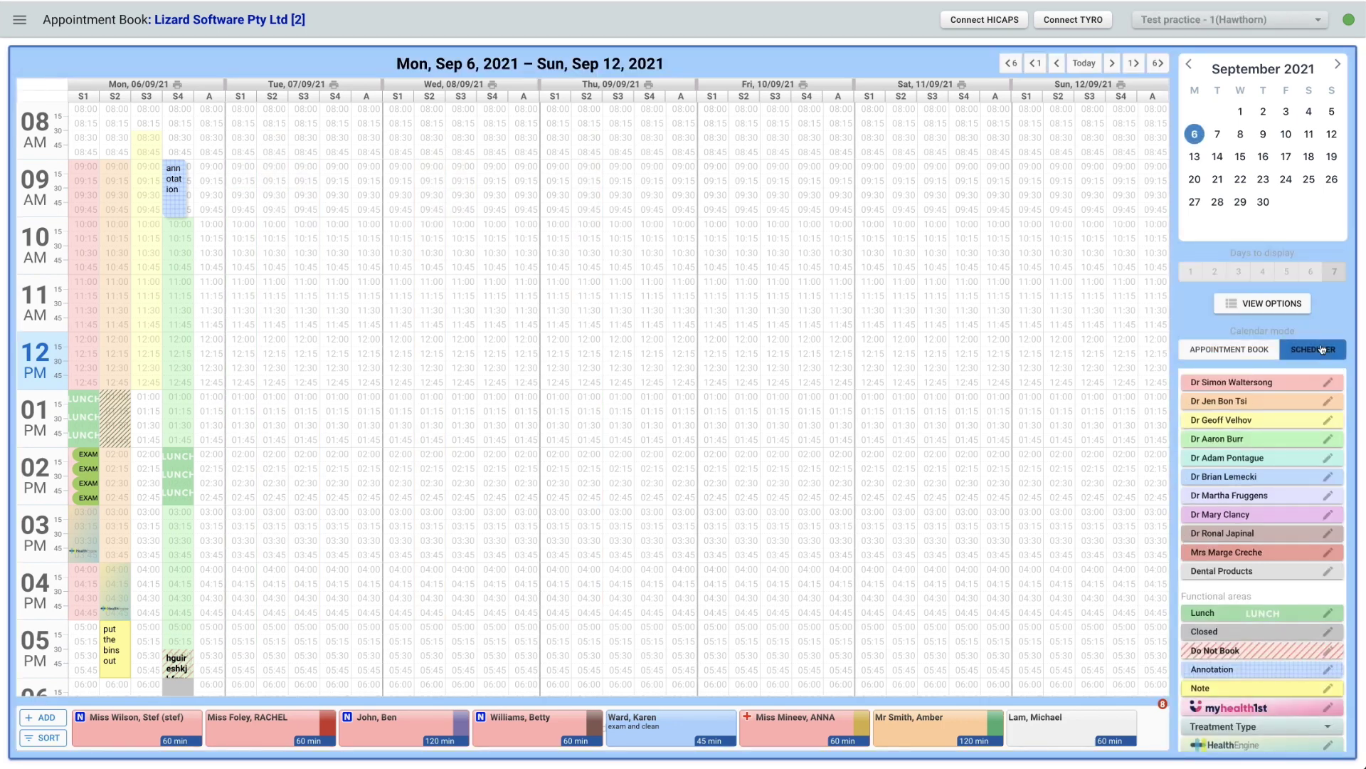
scroll(1284, 496, down, 2)
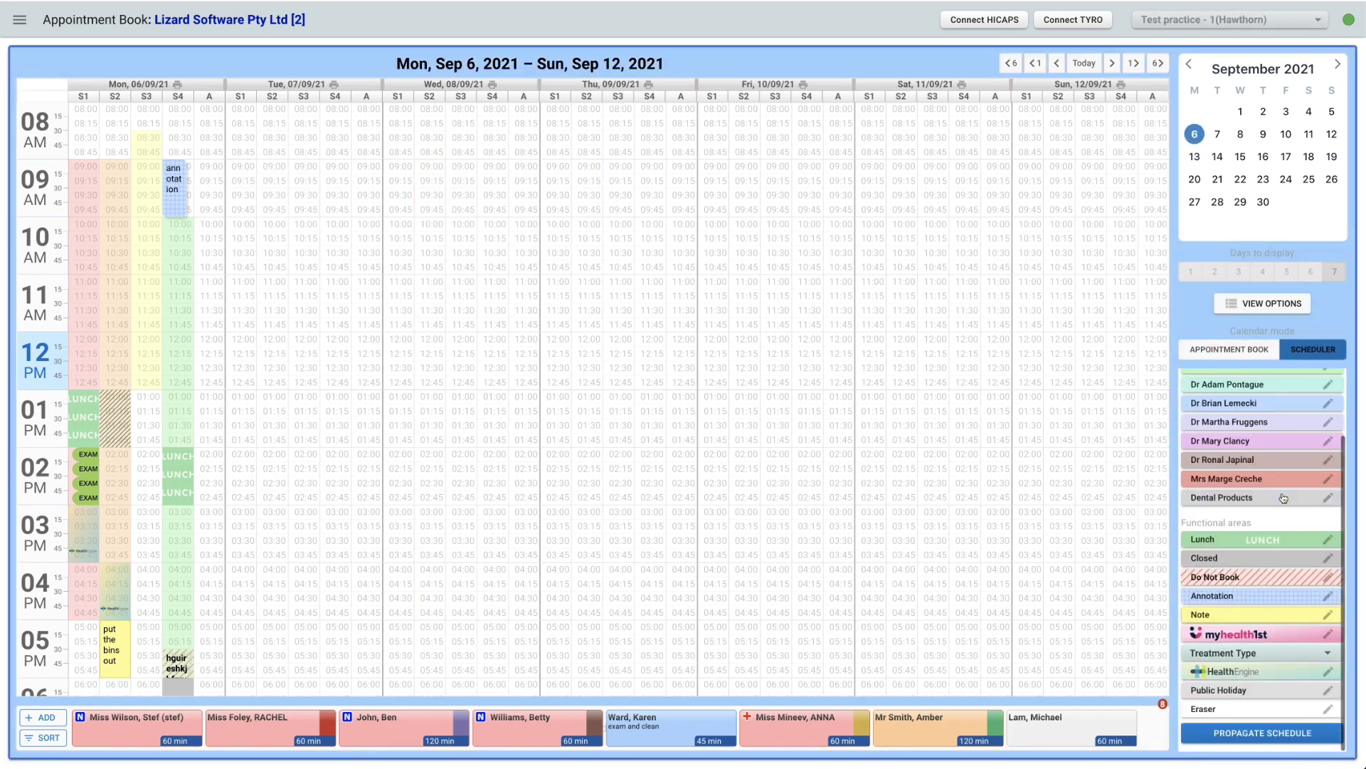
click(1274, 740)
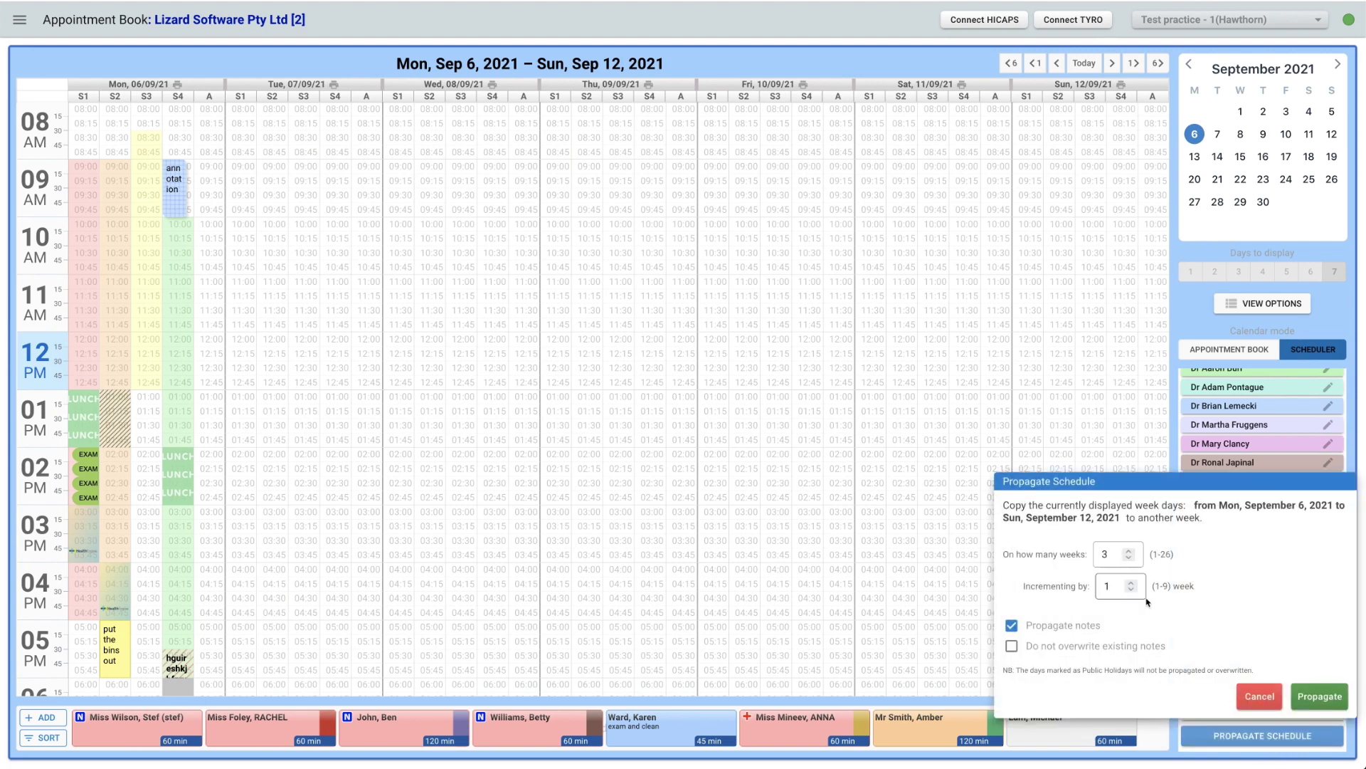
click(1321, 697)
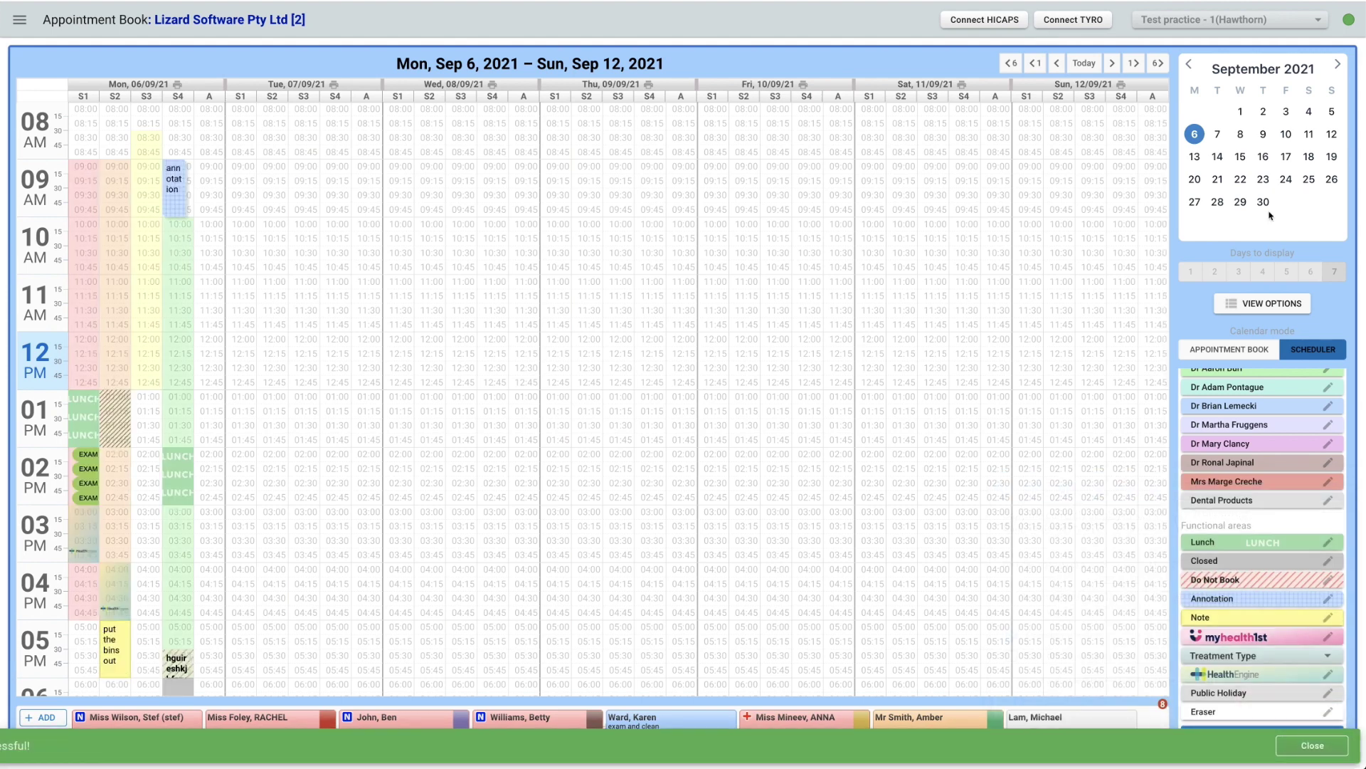
click(1196, 157)
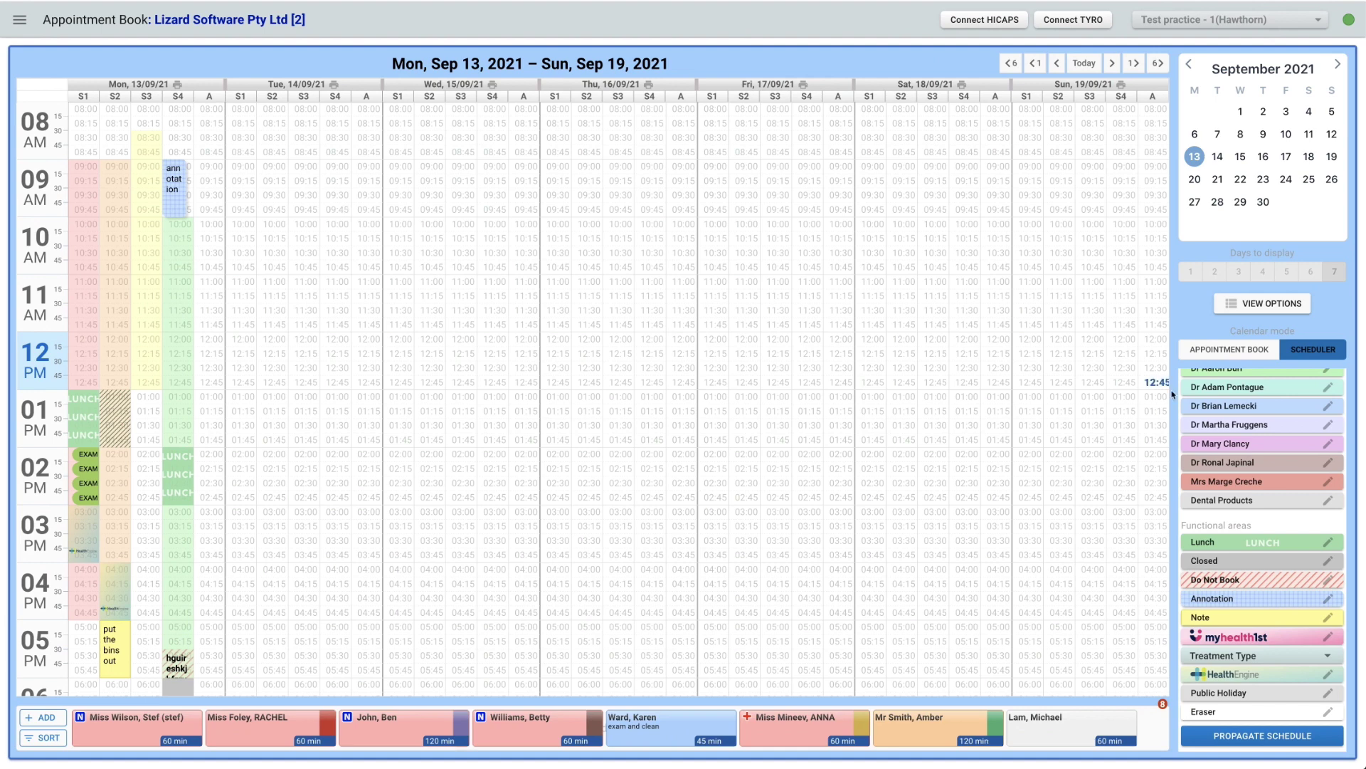
click(1229, 349)
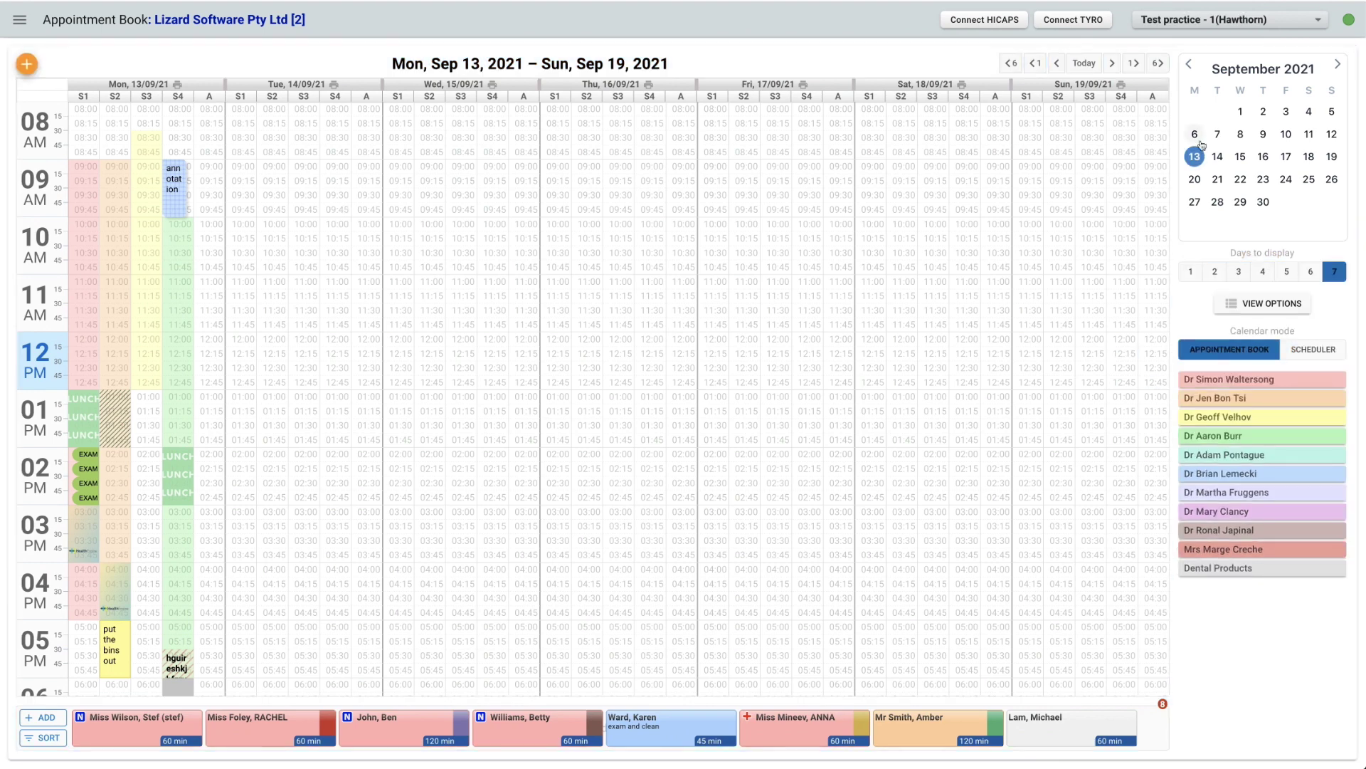